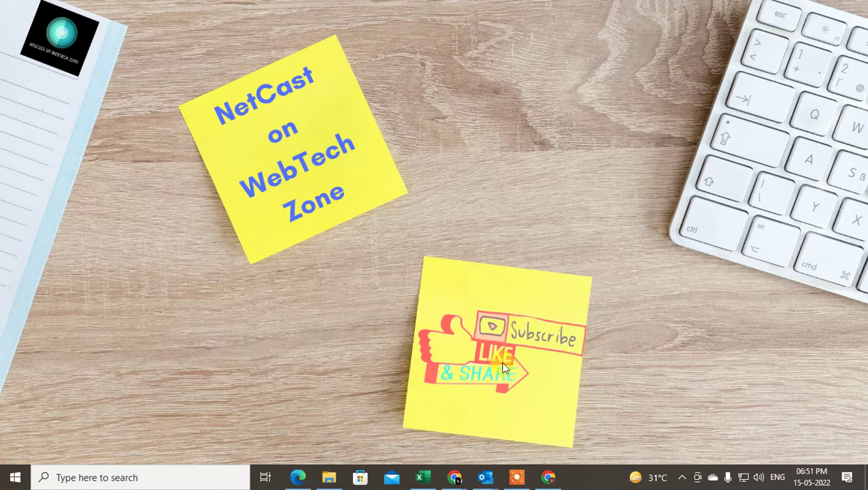
Close the Visual Basic editor window and bring up the Outlook inbox
mouse_move(485, 476)
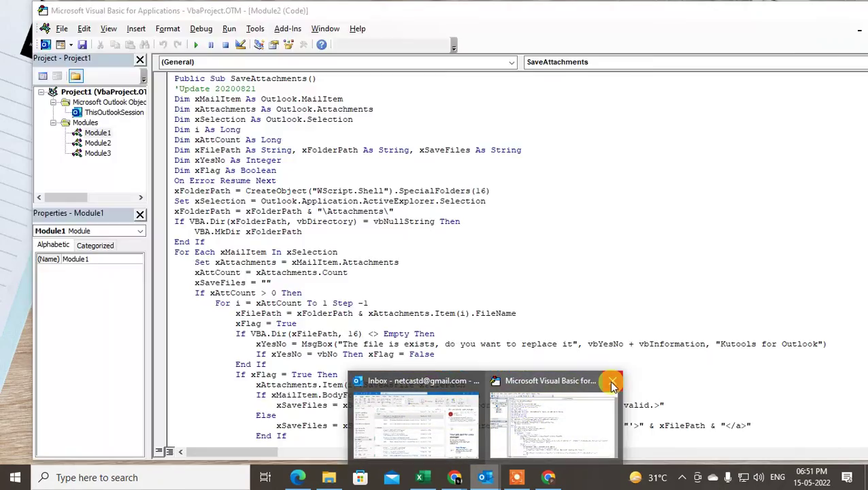
left_click(612, 381)
left_click(500, 413)
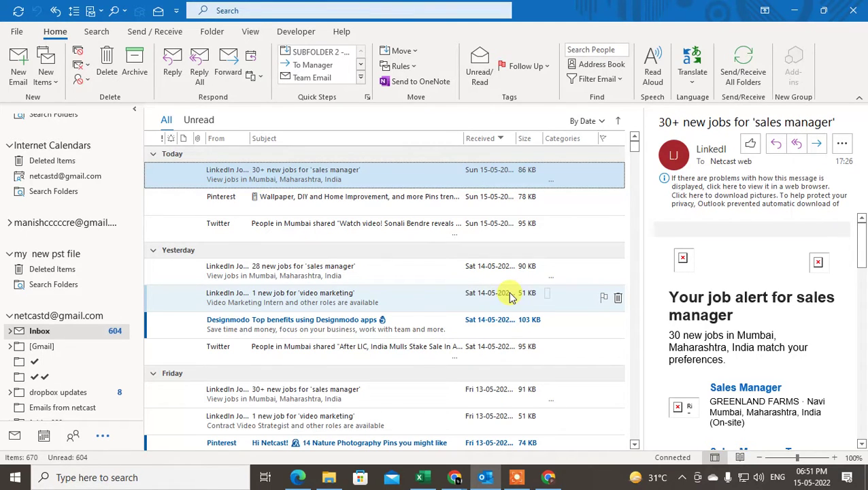
Start a new email and set its sender to the Hotmail account
left_click(8, 71)
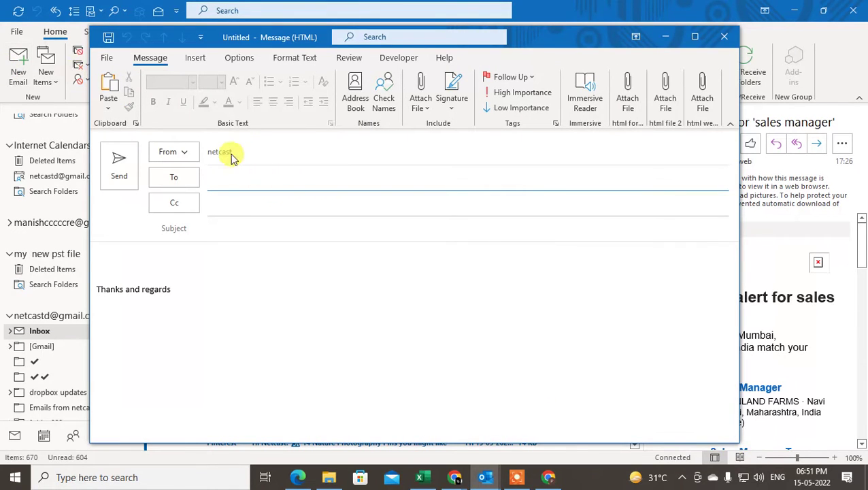
left_click(183, 153)
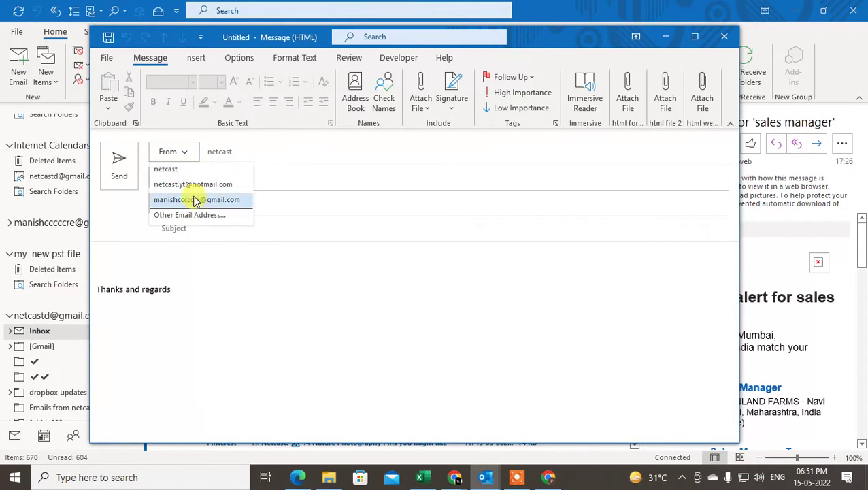
left_click(194, 245)
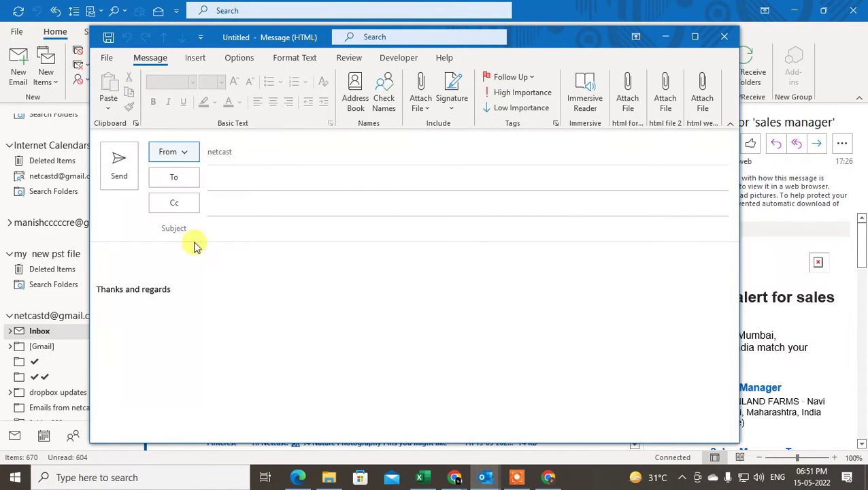
left_click(174, 156)
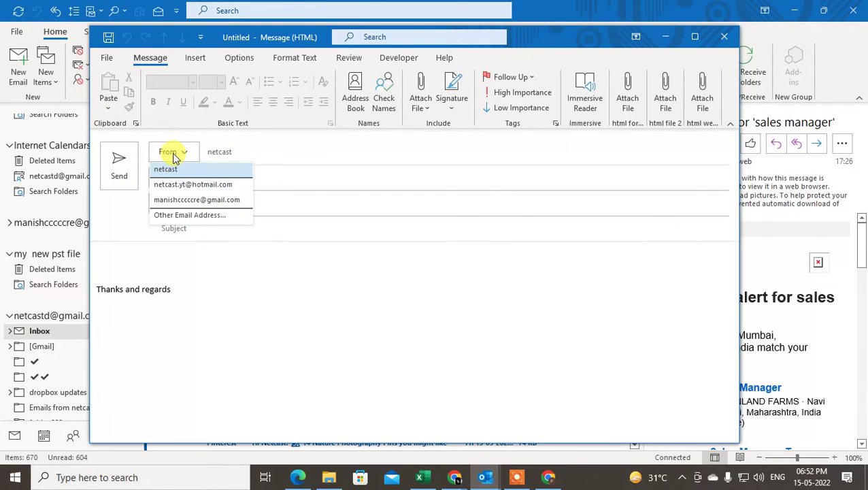
left_click(205, 184)
left_click(180, 156)
left_click(194, 215)
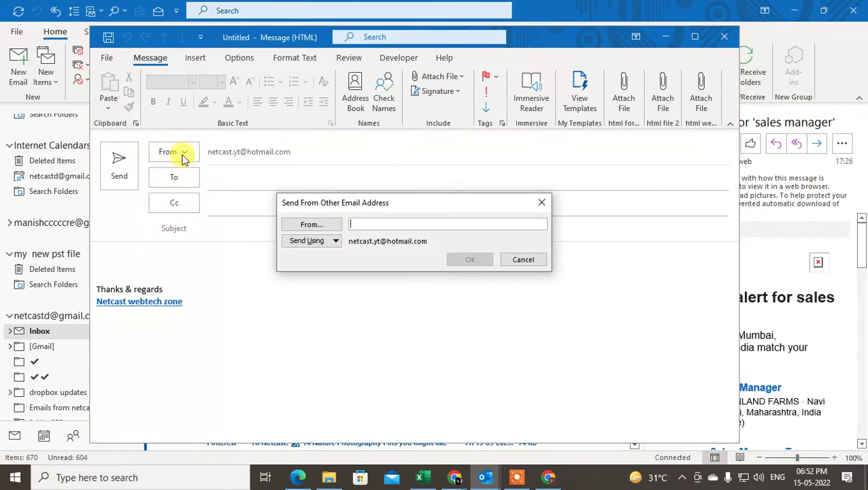
left_click(518, 259)
left_click(177, 155)
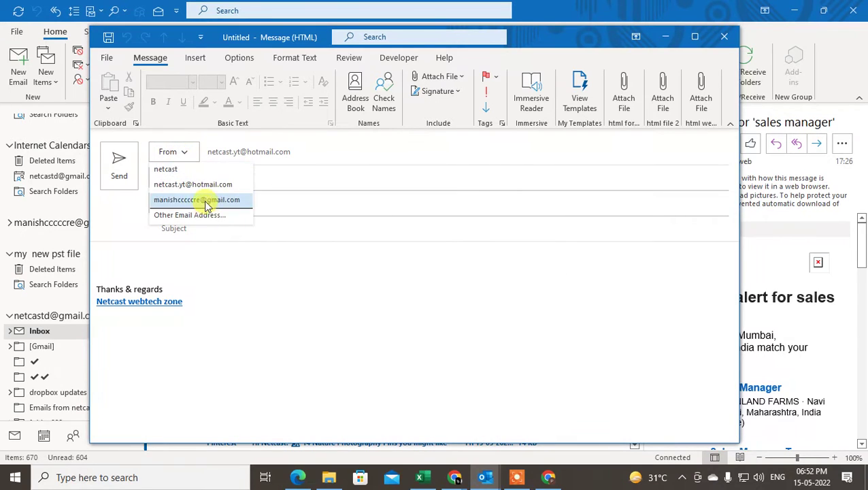
left_click(192, 166)
Enter "sucriber my chananle" as the email's subject
left_click(215, 181)
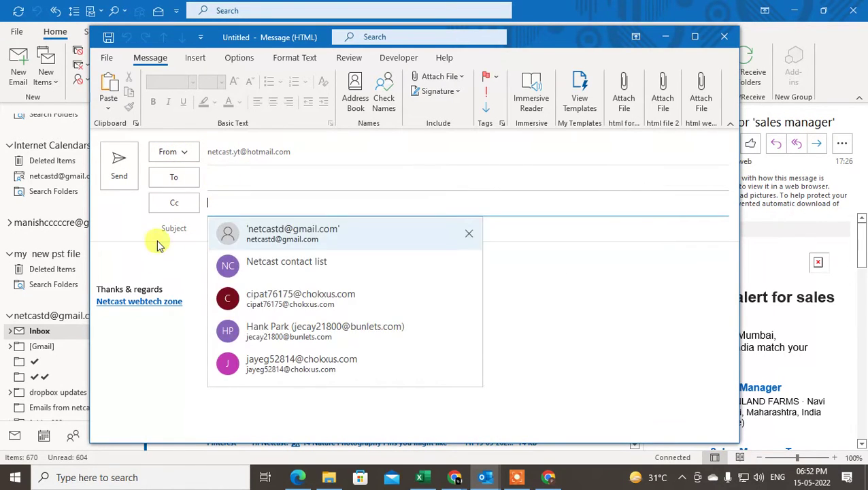
left_click(225, 229)
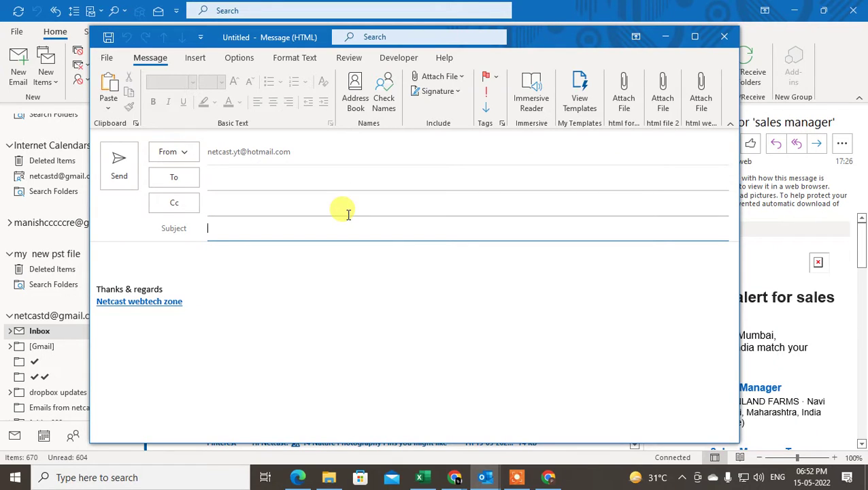
type("ne")
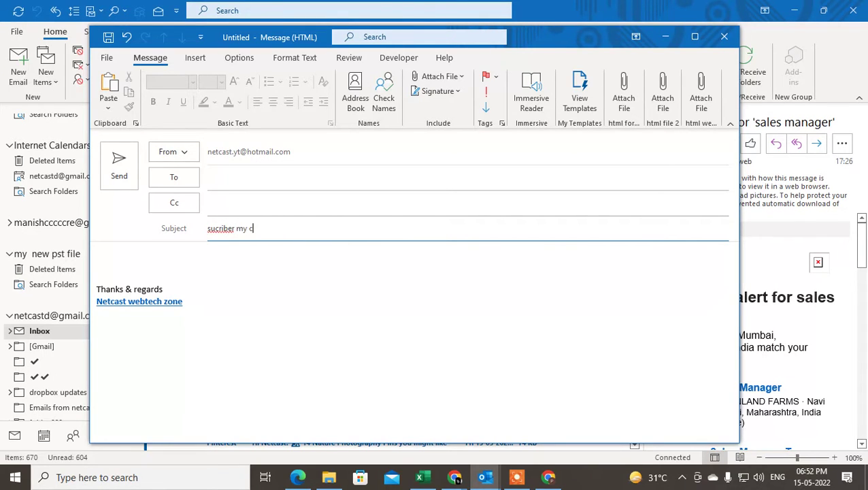
key("Tab")
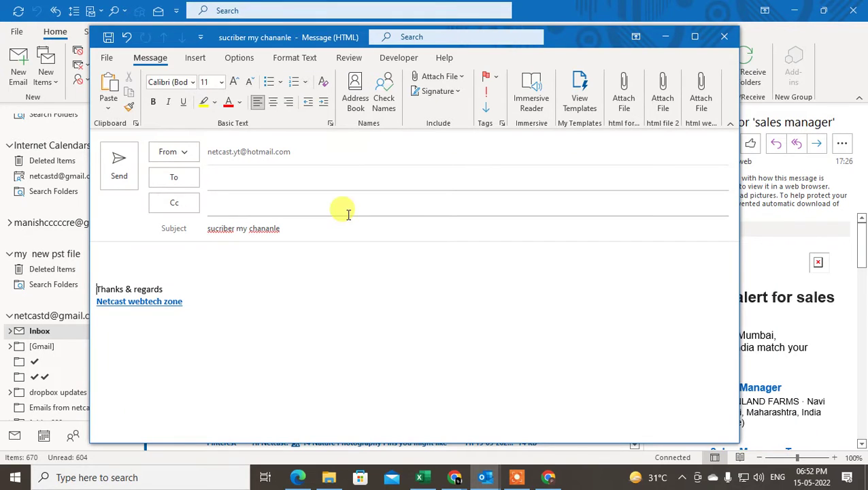
Write "Dear all," and "Kindly watch my video and if you linked it kindly do subscribe and motivate me." above the signature
left_click(183, 258)
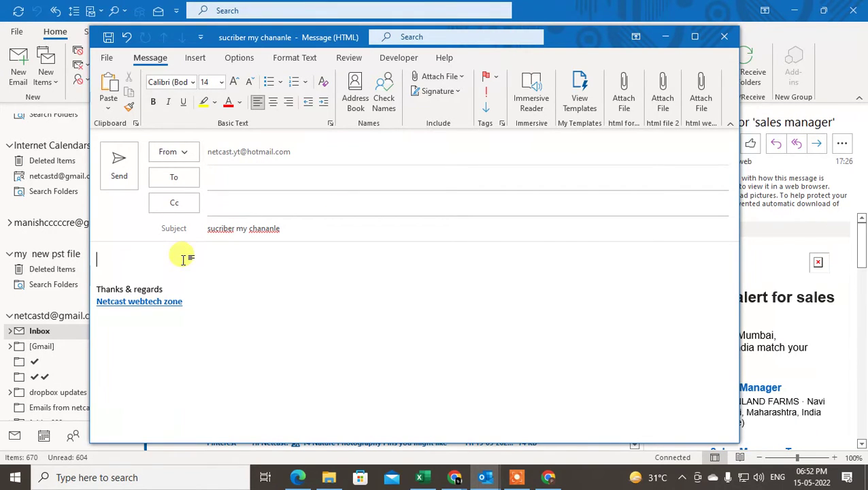
type("Dear all")
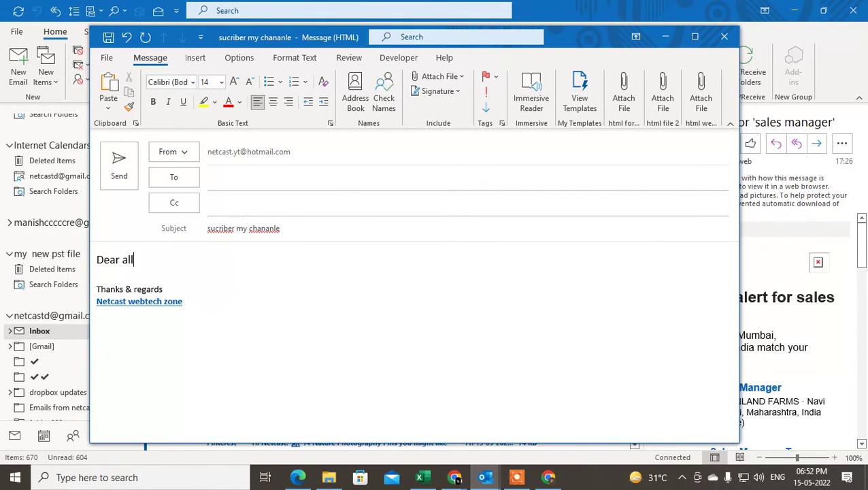
type(",")
key("Return")
type("Ki")
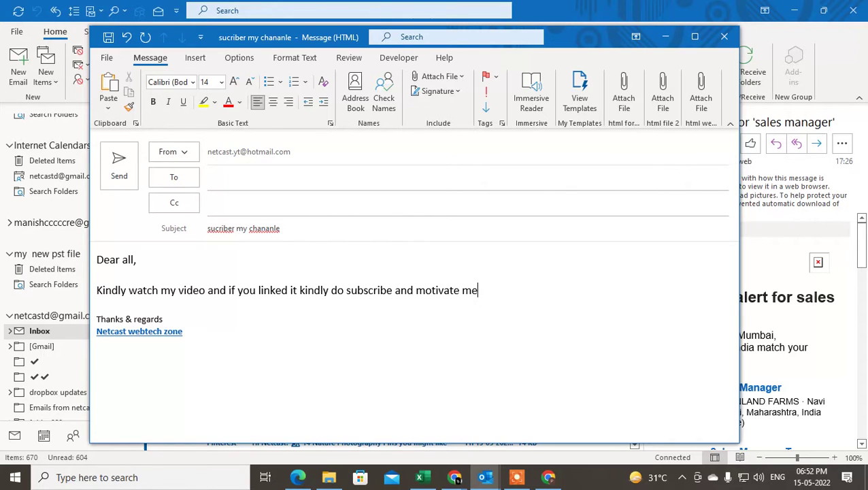
type(".")
key("Return")
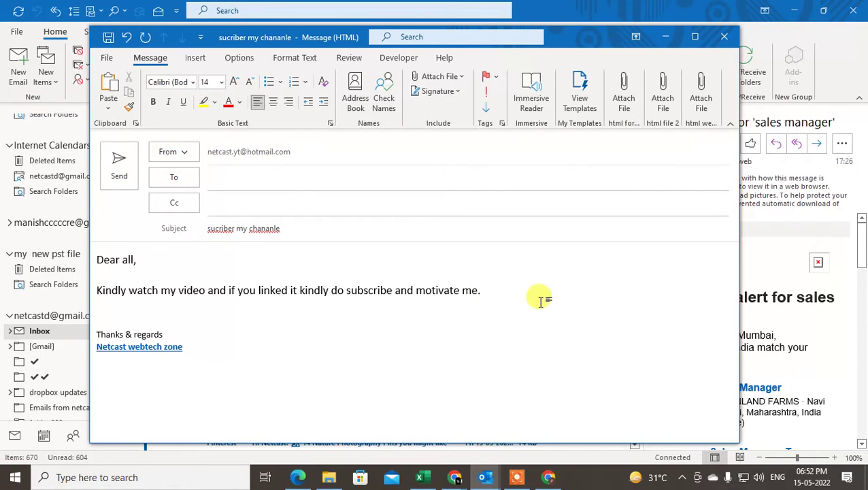
Save the message as an Outlook Template named "sucriber my chananle" in the Templates folder
left_click(106, 58)
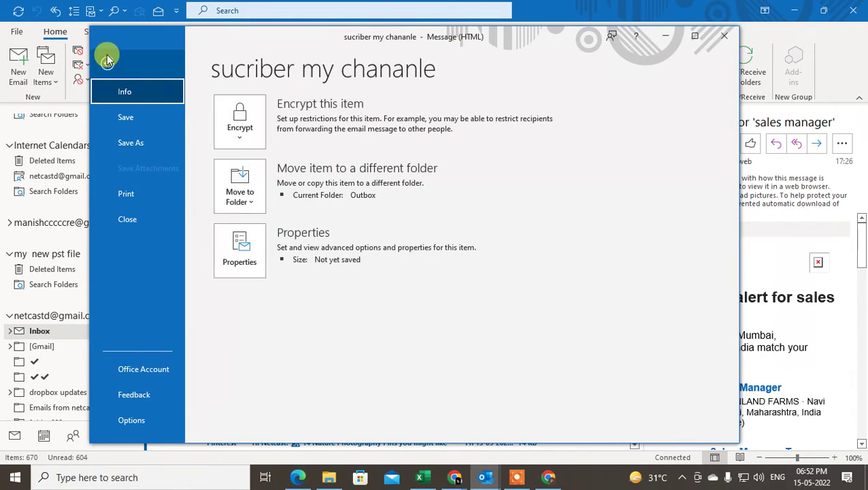
left_click(127, 144)
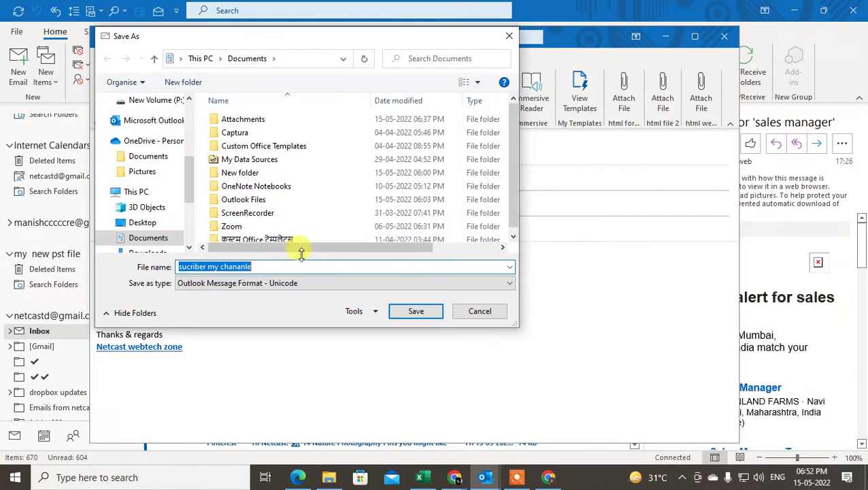
left_click_drag(281, 32, 408, 39)
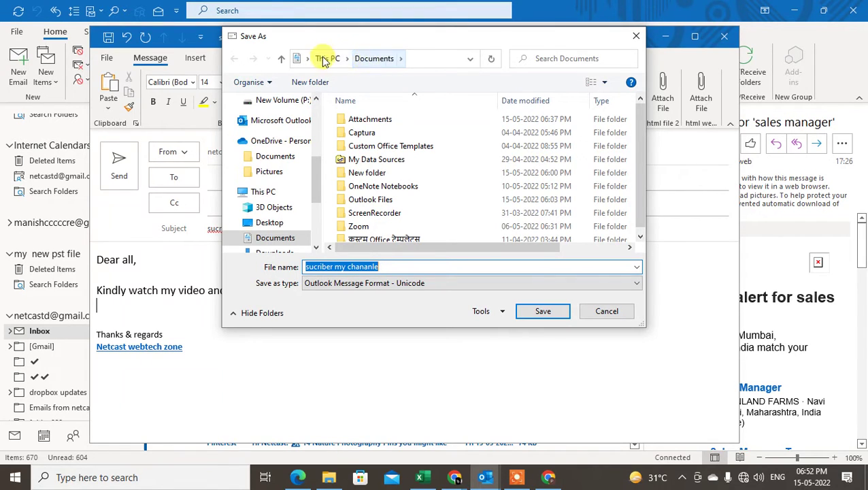
left_click(320, 267)
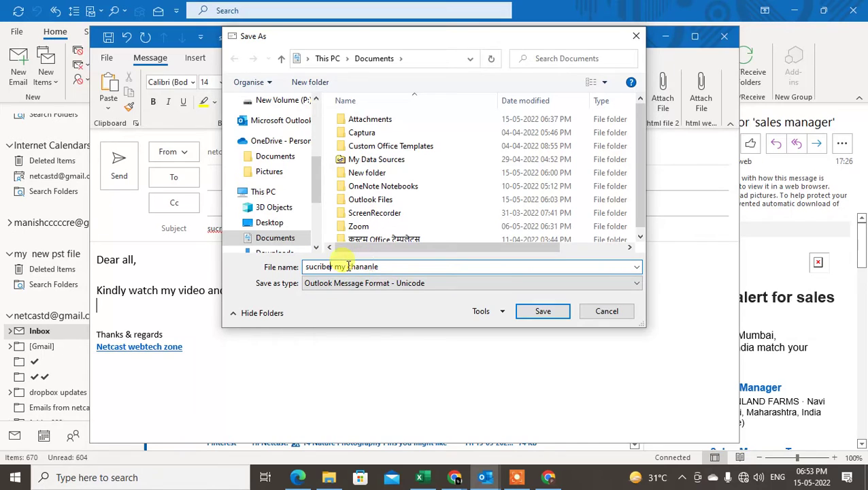
left_click(634, 284)
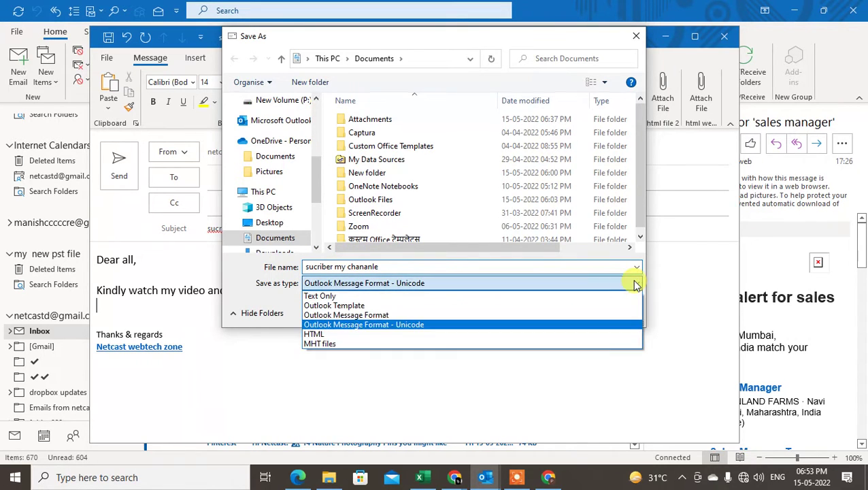
left_click(357, 307)
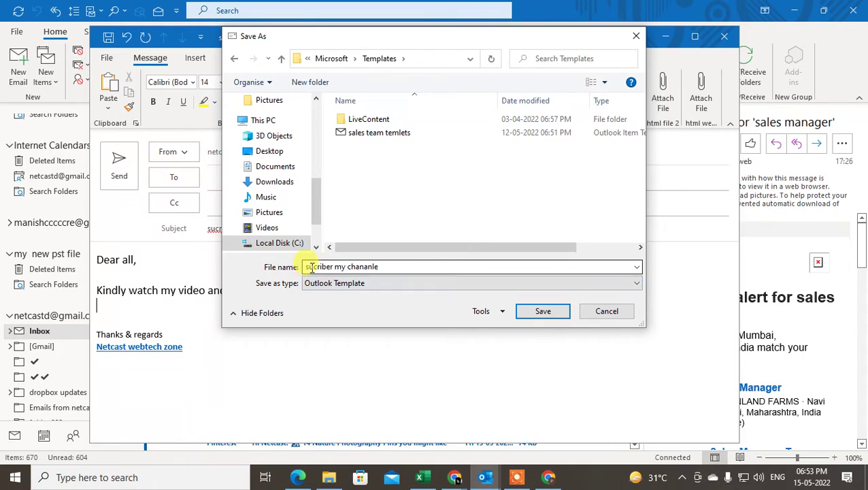
left_click(542, 311)
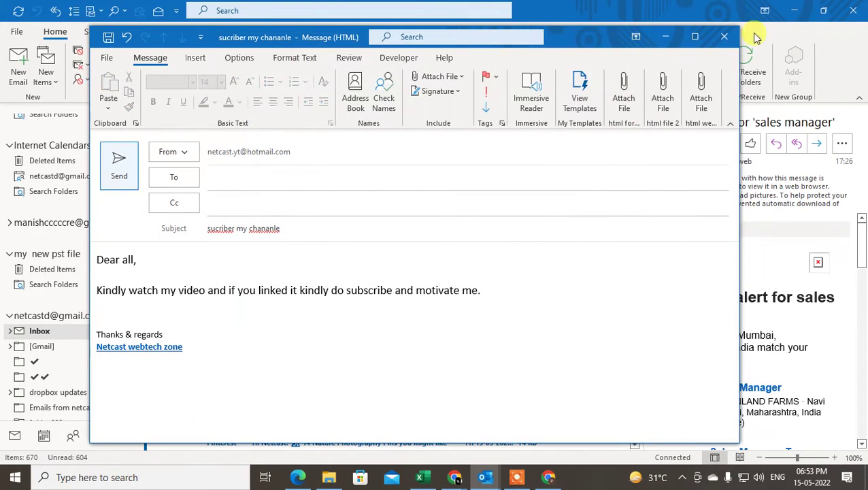
Close the message window, and briefly open and close a blank new email
left_click(724, 37)
left_click(438, 274)
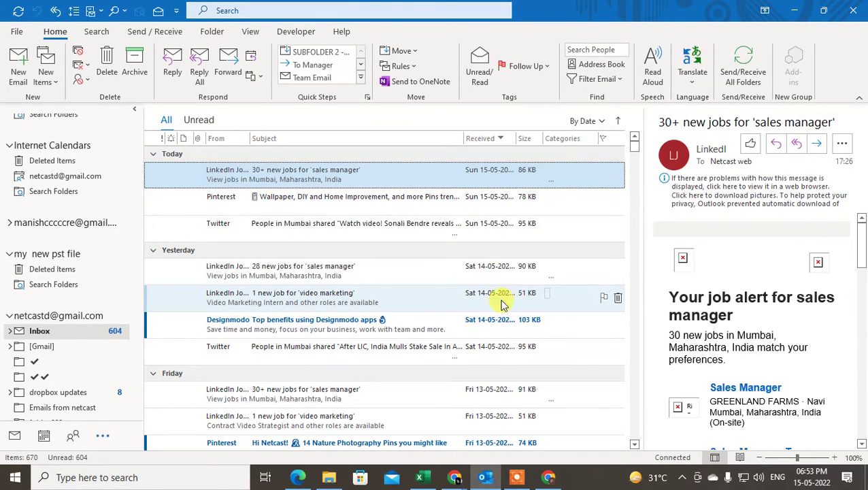
left_click(18, 67)
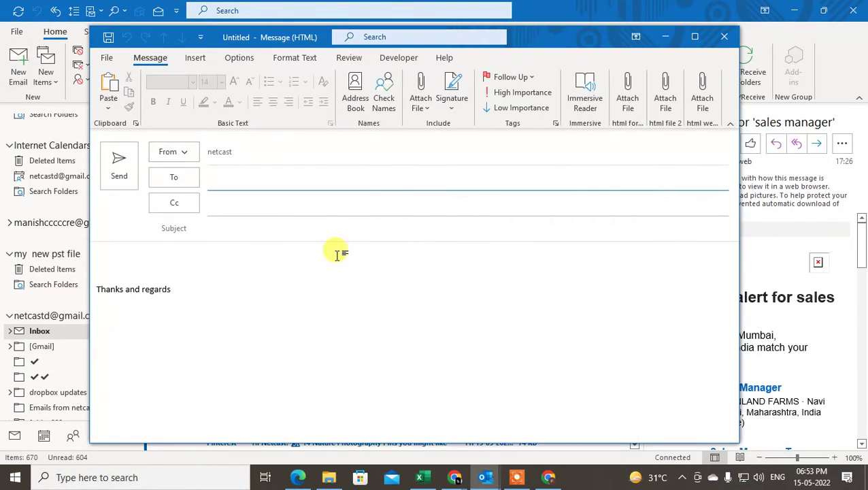
left_click(724, 36)
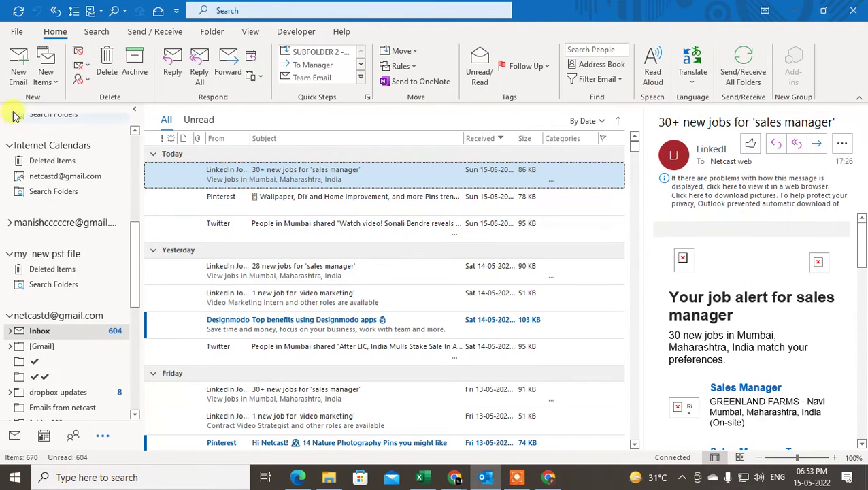
Open the form chooser for new items and set its location to User Templates in File System
left_click(47, 90)
mouse_move(108, 226)
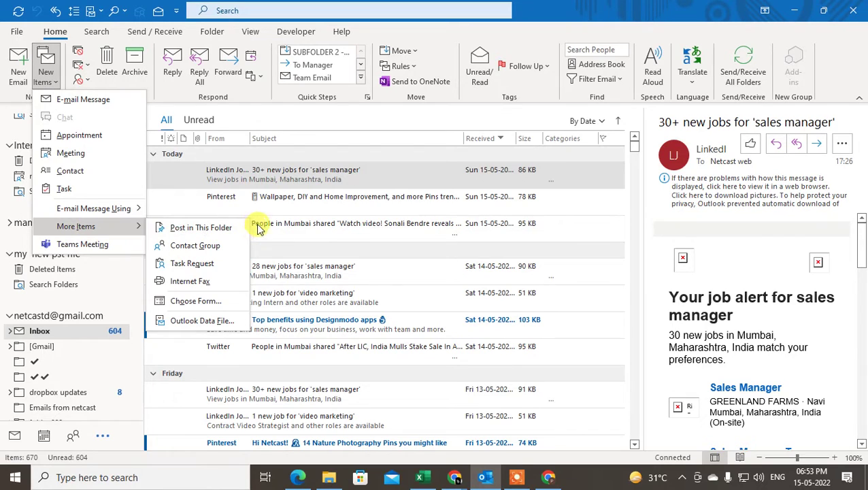
left_click(194, 301)
left_click(466, 143)
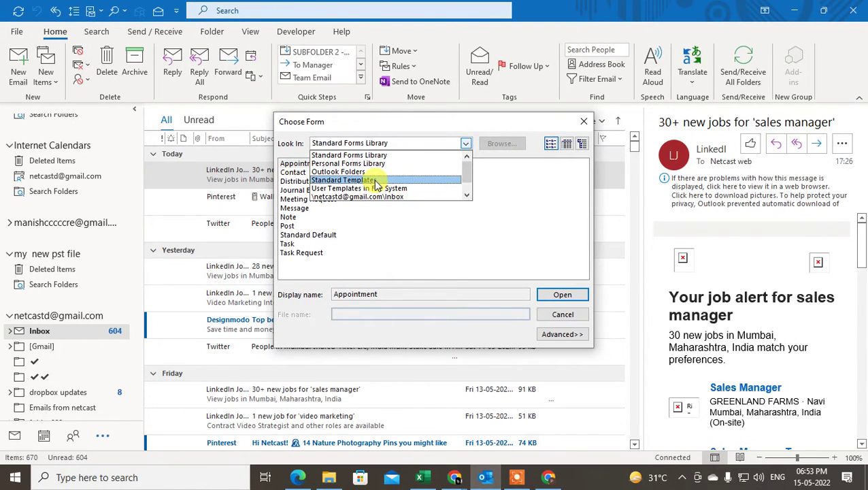
left_click(380, 180)
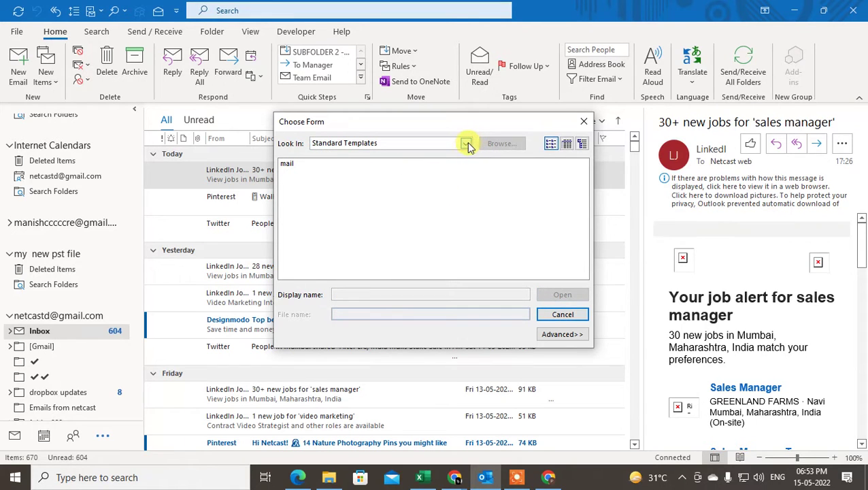
left_click(465, 143)
left_click(380, 171)
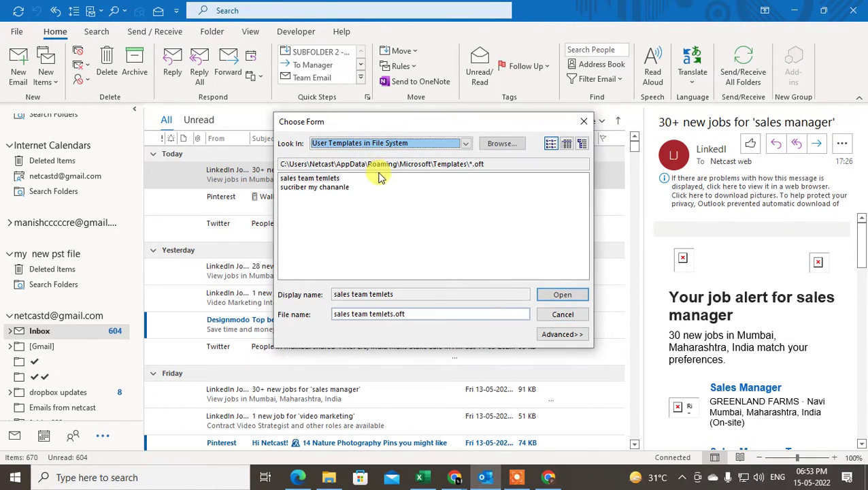
Open the "sales team temlets" template as a new message, review its contents and close it
left_click(329, 206)
left_click(310, 178)
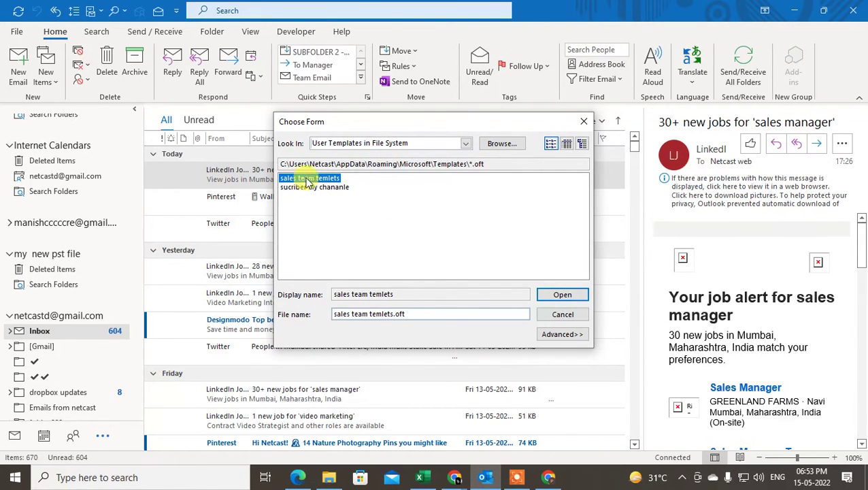
left_click(564, 296)
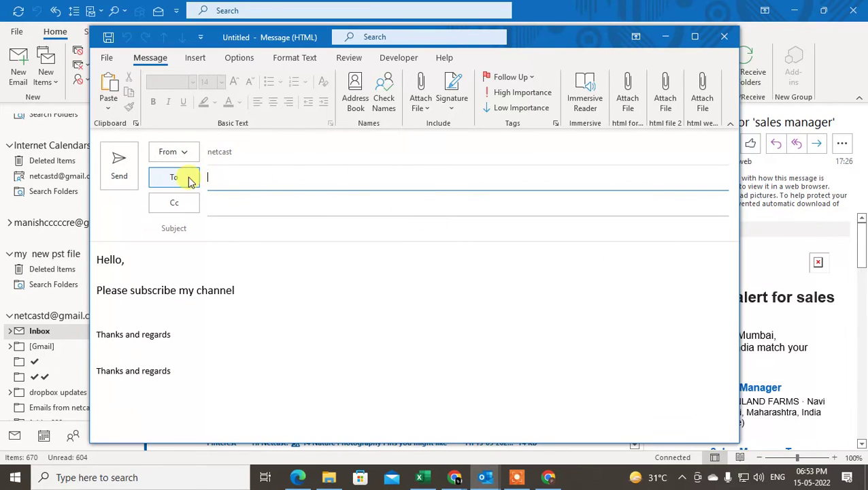
left_click(339, 229)
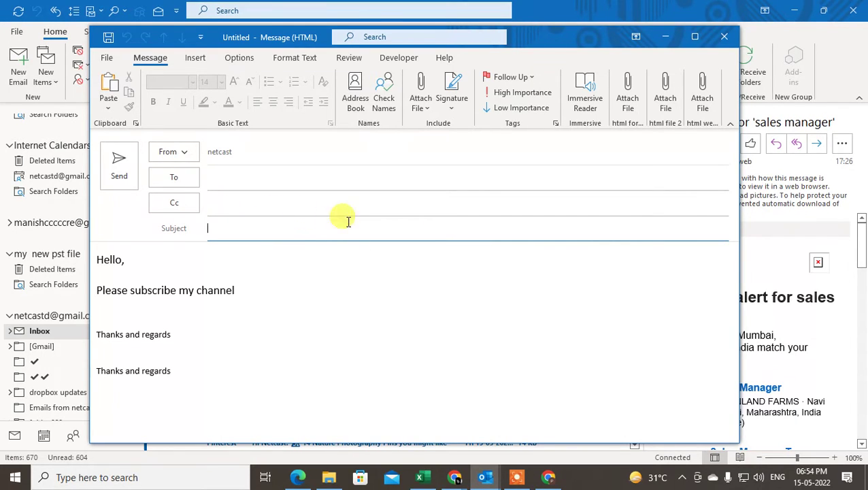
left_click(723, 36)
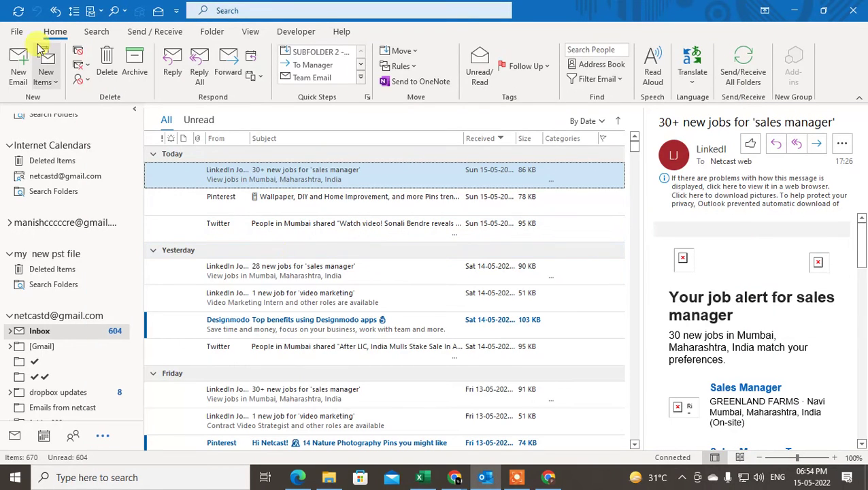
Create a new Quick Step and name it "my tamples for sales team"
left_click(361, 80)
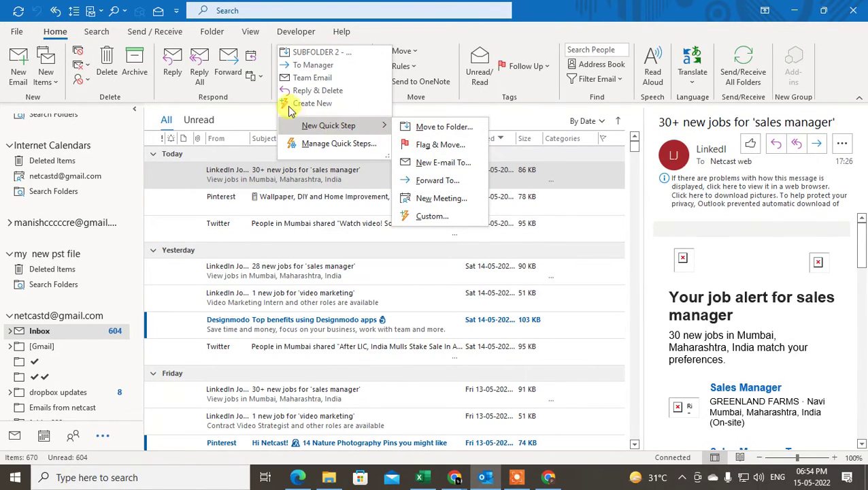
left_click(313, 103)
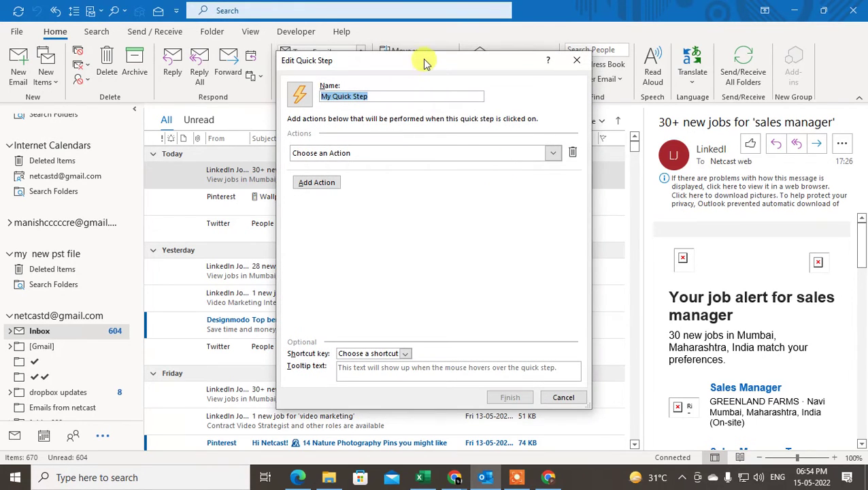
left_click_drag(423, 60, 340, 62)
left_click_drag(290, 99, 1, 70)
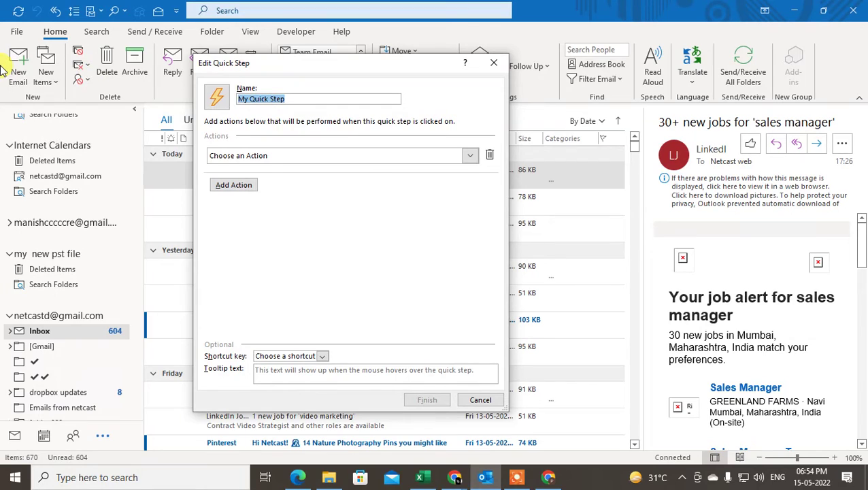
type("my tamples for sales team")
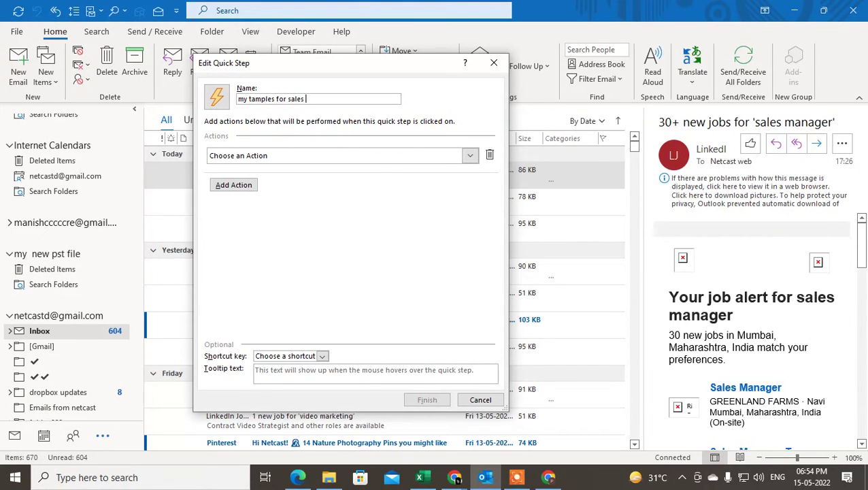
Give the Quick Step a New Message action, show its options and set the subject to "kindly subscribe my channel"
left_click(469, 155)
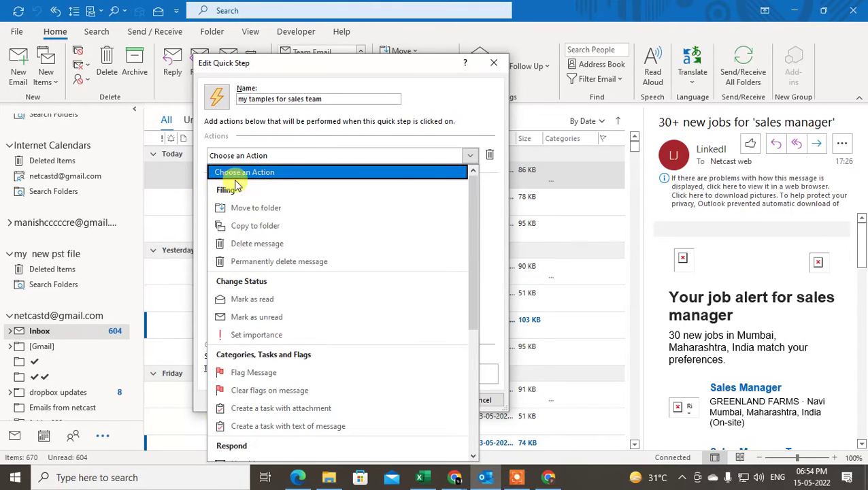
scroll(402, 242, "down", 3)
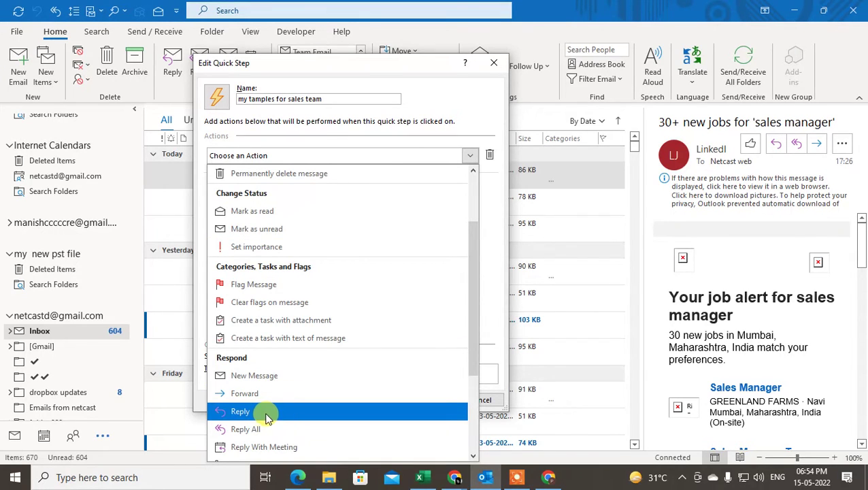
left_click(247, 378)
left_click(467, 193)
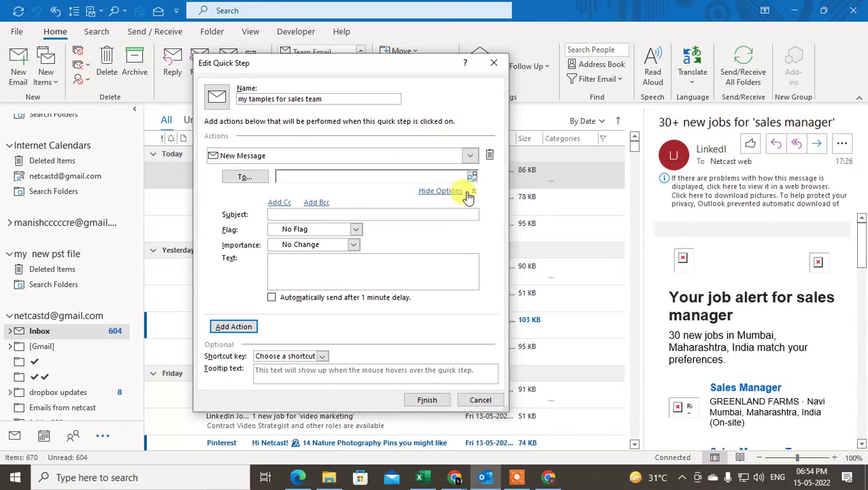
left_click(271, 215)
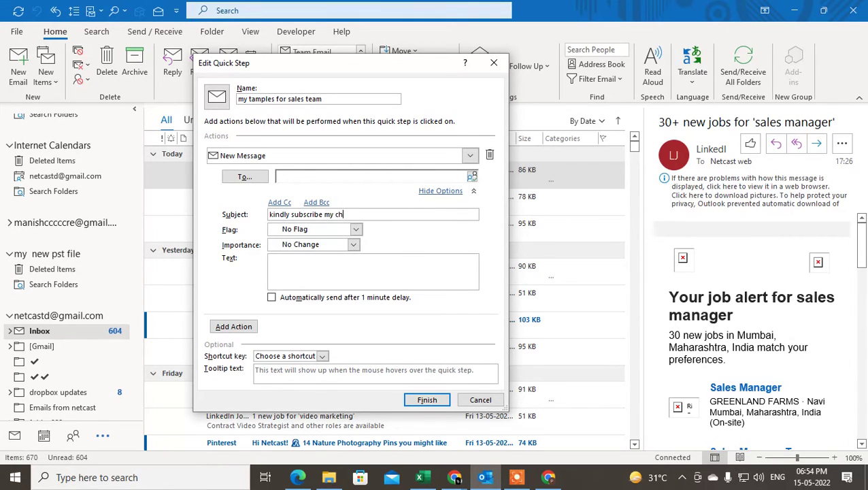
key("Tab")
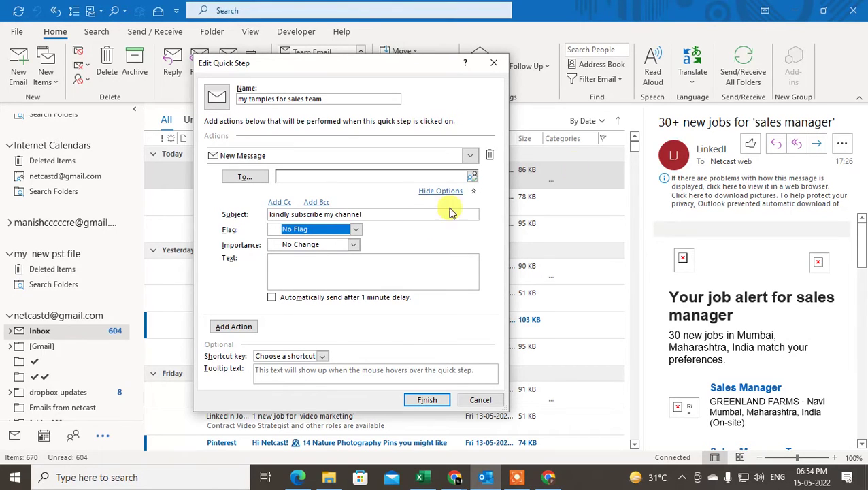
Set the message to Flag Message with high importance, and enter the text "dear all, kindly subscri me channel"
left_click(346, 232)
left_click(306, 260)
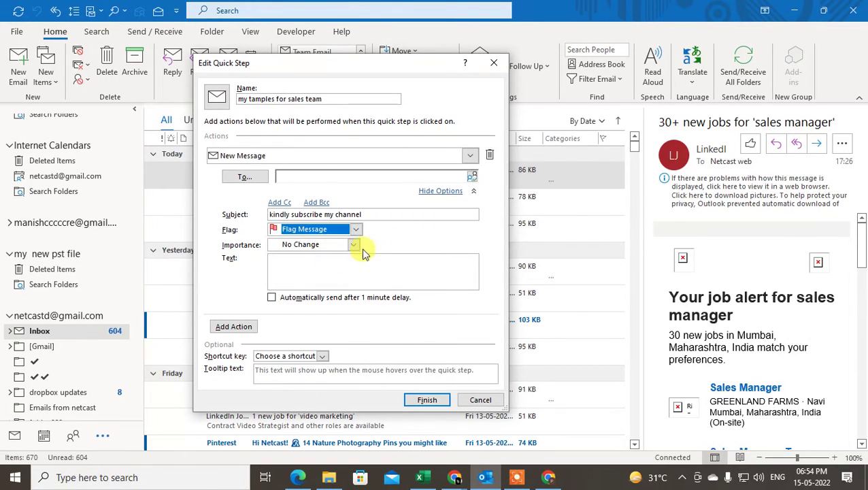
left_click(353, 245)
left_click(304, 279)
left_click(392, 271)
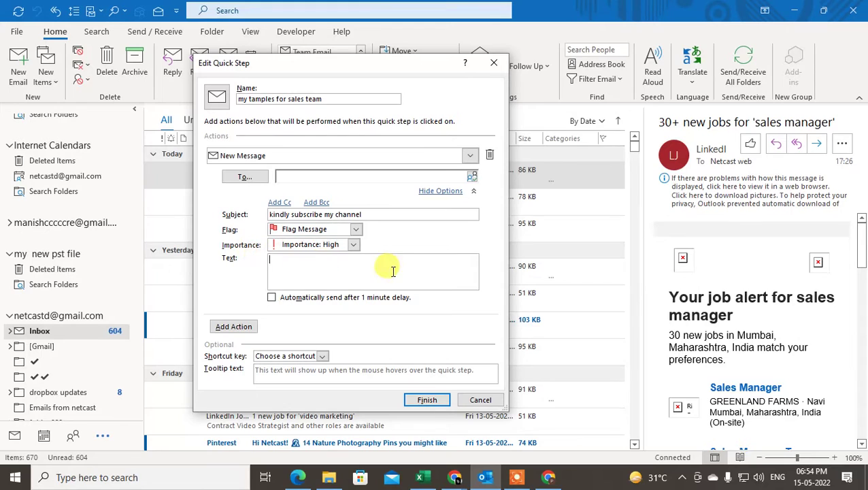
type("dear all,")
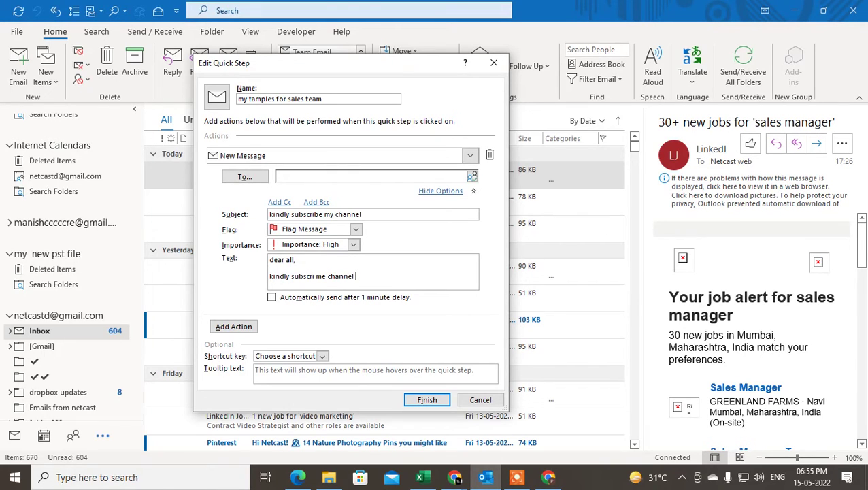
left_click(234, 326)
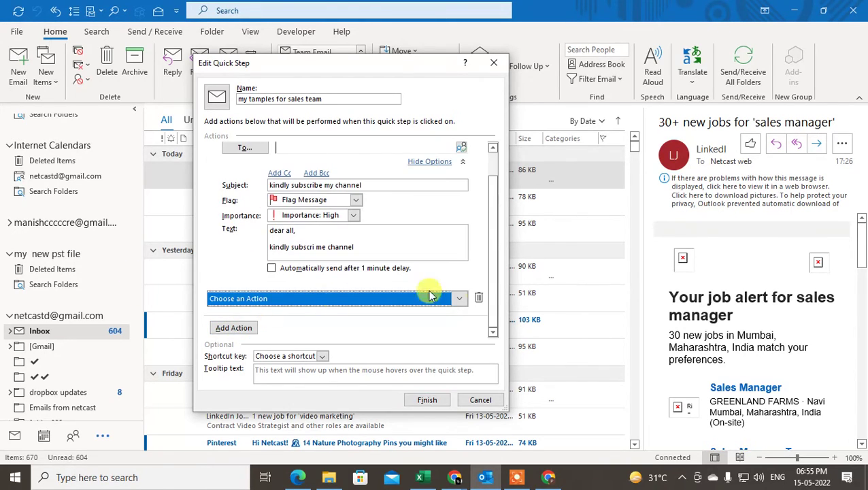
left_click(460, 298)
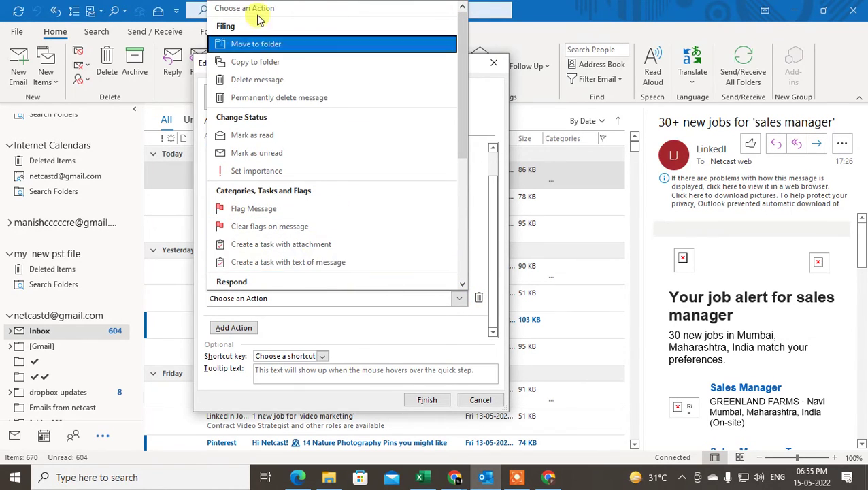
left_click(316, 304)
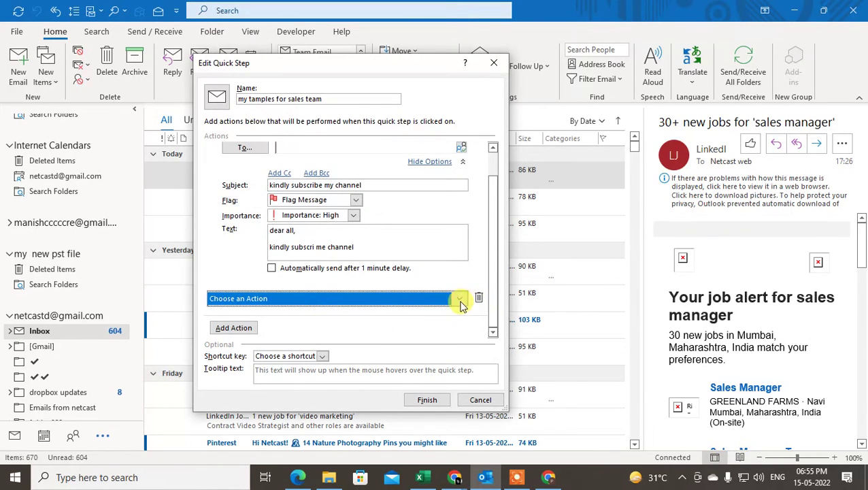
left_click(459, 298)
scroll(286, 194, "up", 5)
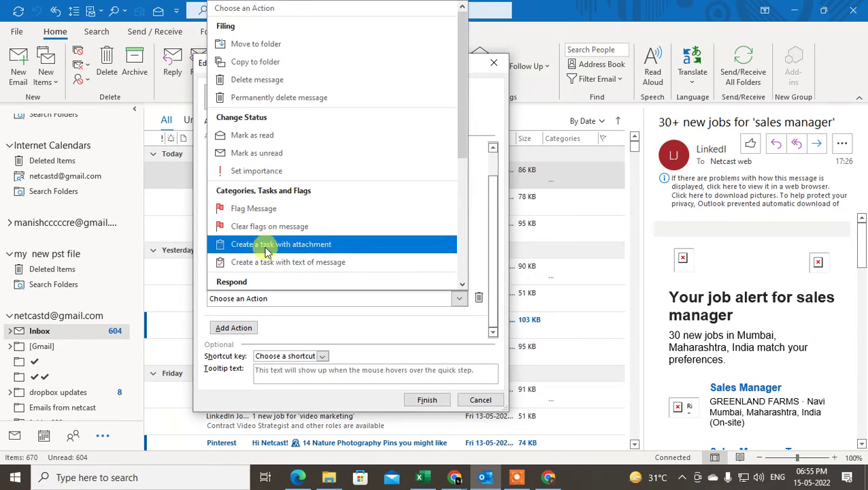
left_click(471, 274)
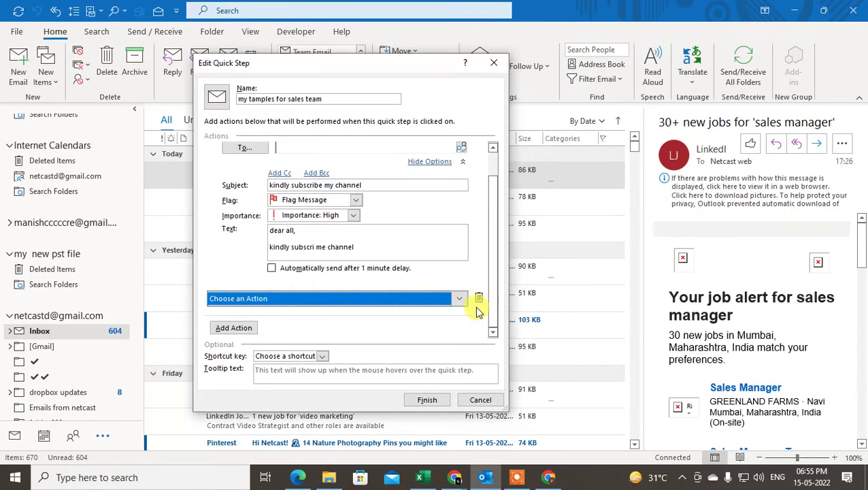
left_click(479, 298)
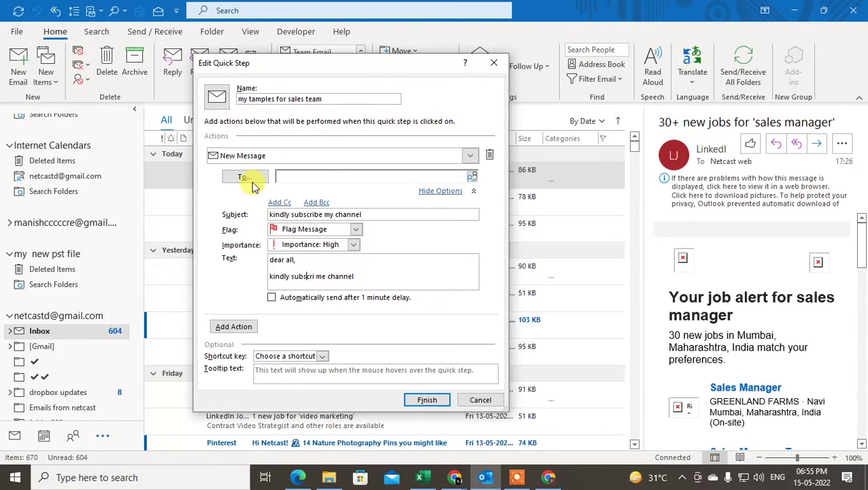
Add Cc and Bcc fields to the New Message action and enter the recipient's e-mail address in the To field
left_click(277, 203)
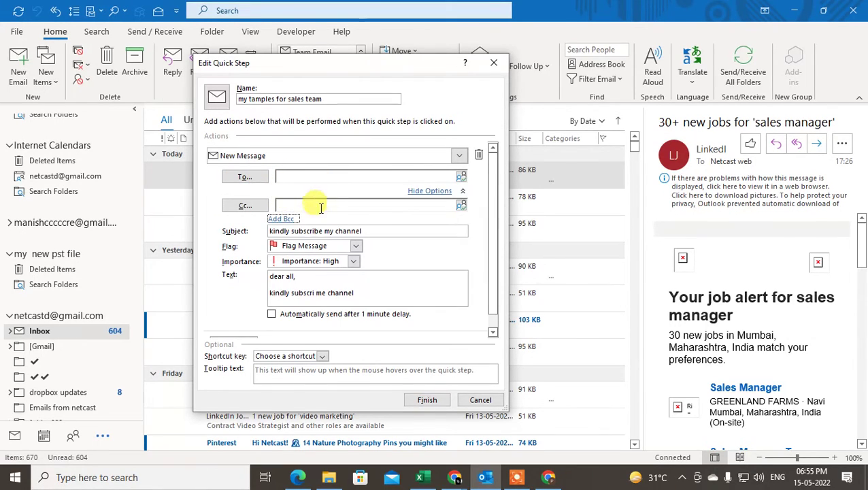
left_click(284, 219)
left_click(299, 178)
type("net")
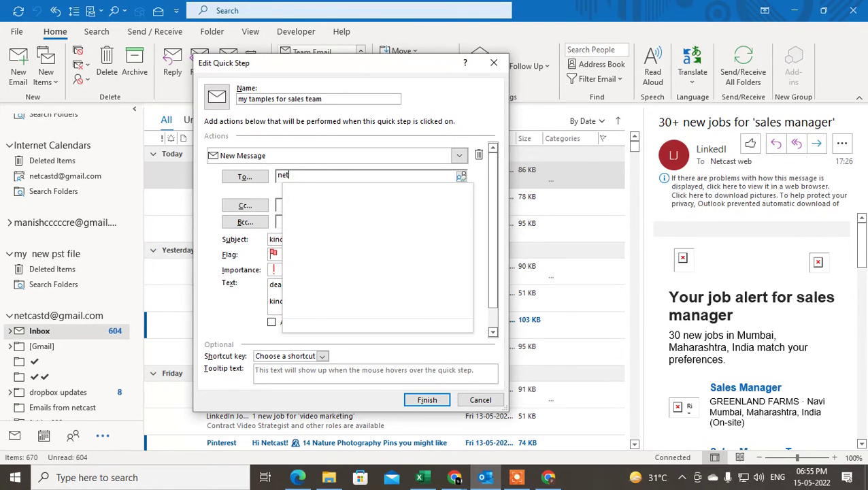
type("cast")
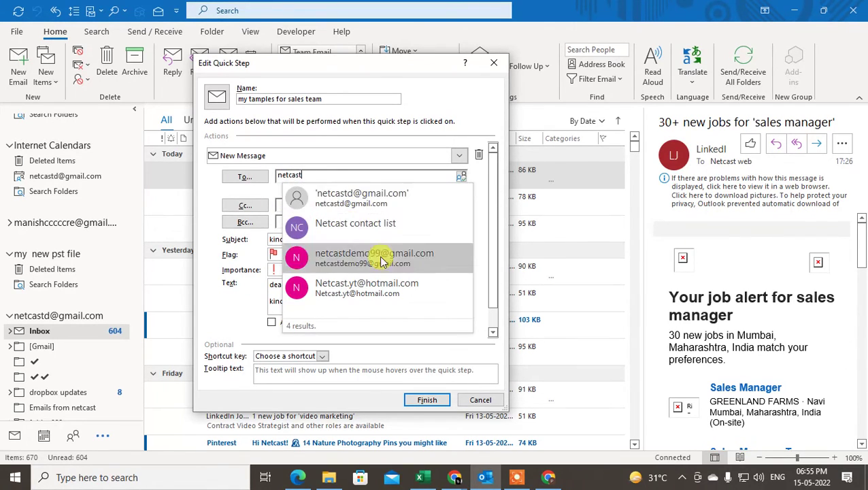
left_click(374, 292)
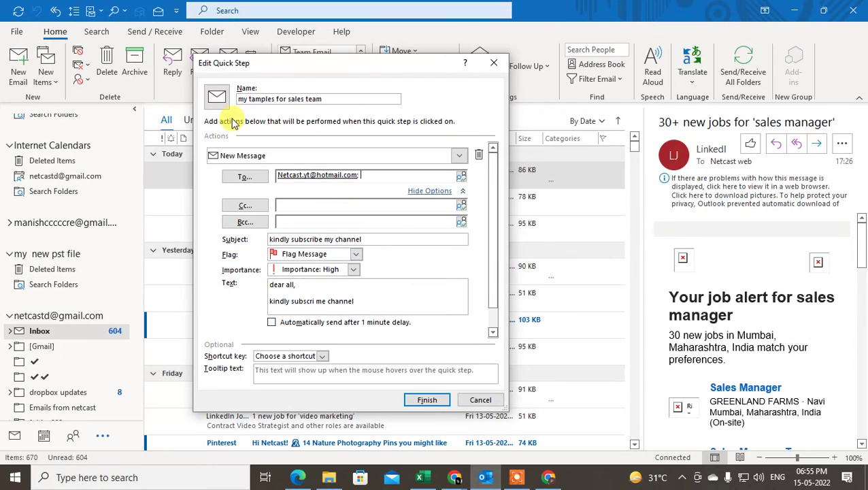
Assign the shortcut CTRL+SHIFT+1 to the Quick Step and finish creating it
scroll(446, 272, "down", 1)
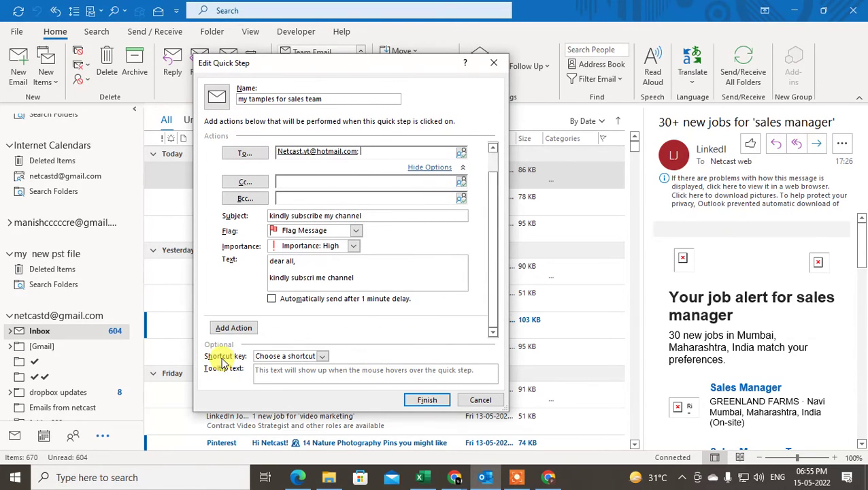
left_click(319, 359)
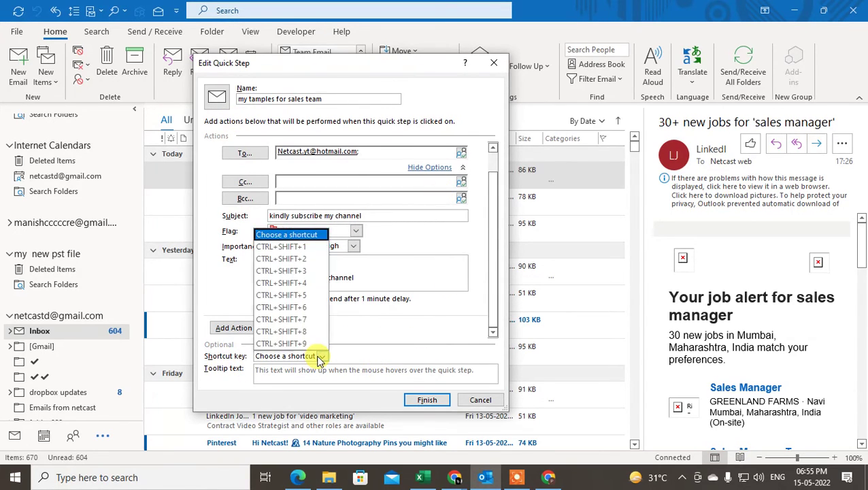
left_click(285, 249)
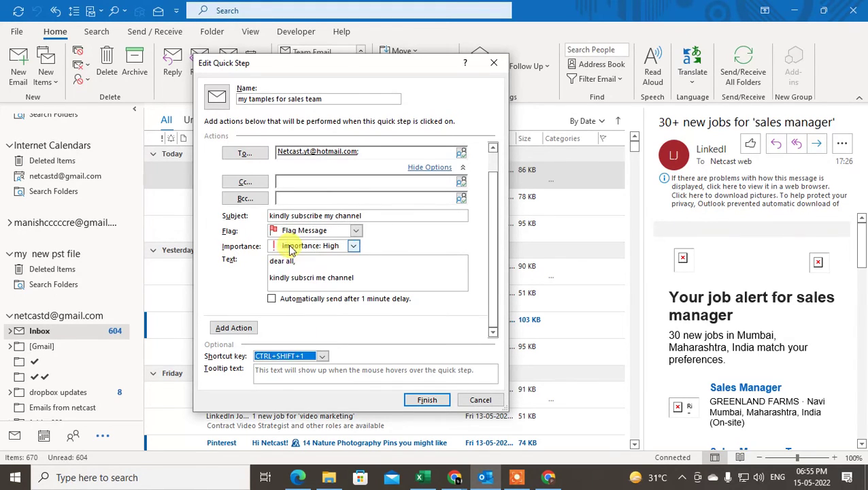
left_click(427, 401)
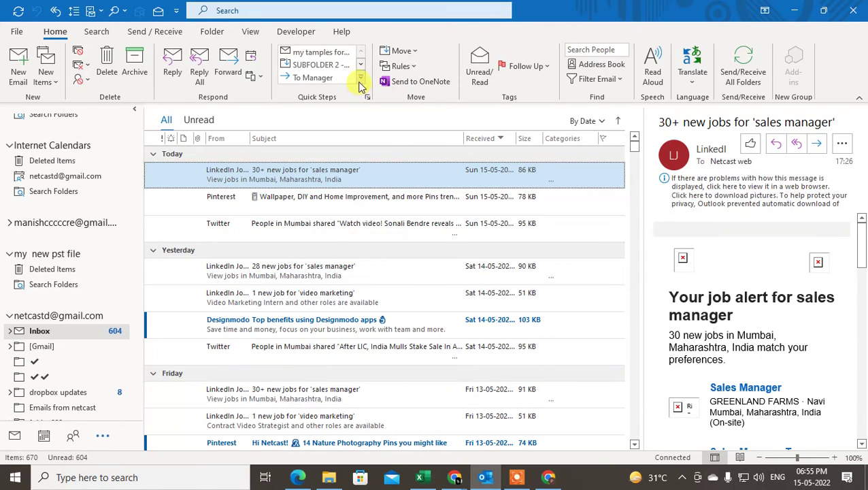
Run the "my tamples for sales team" Quick Step, check the prefilled message's recipient, subject and text, and close it
left_click(310, 56)
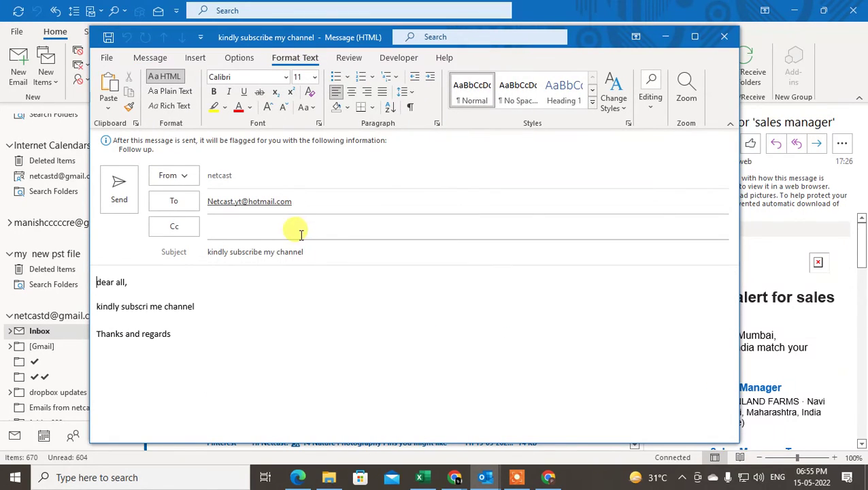
left_click(142, 308)
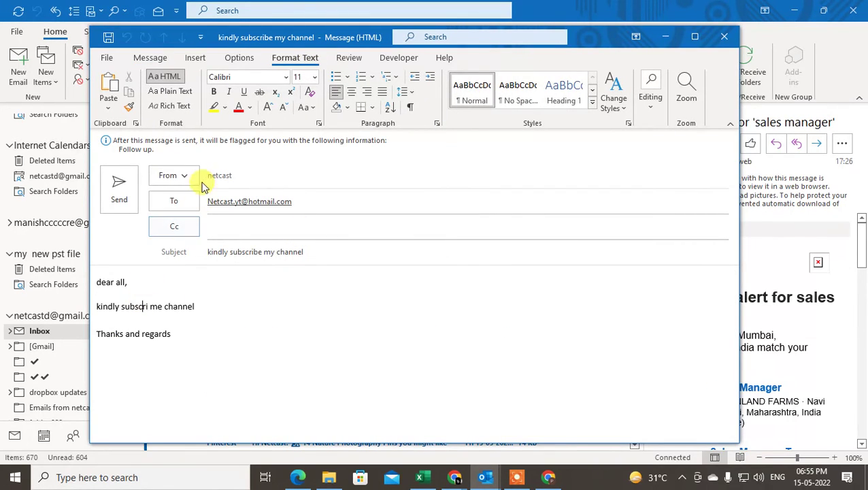
left_click(724, 36)
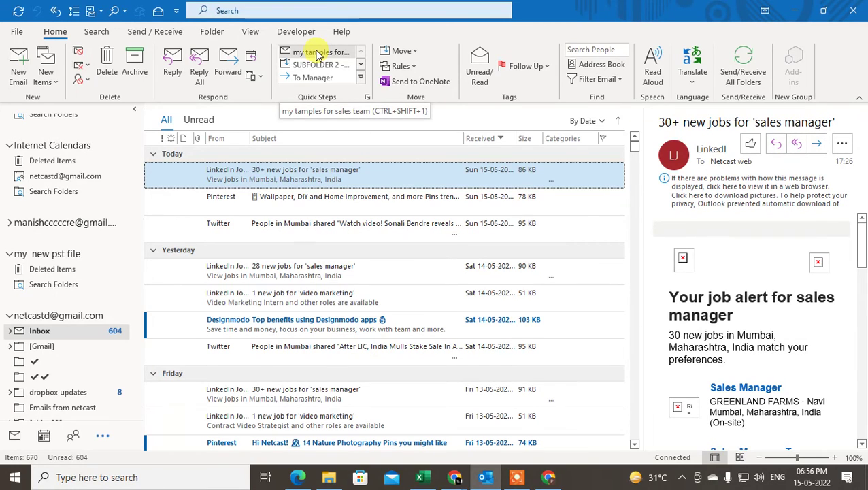
left_click(416, 251)
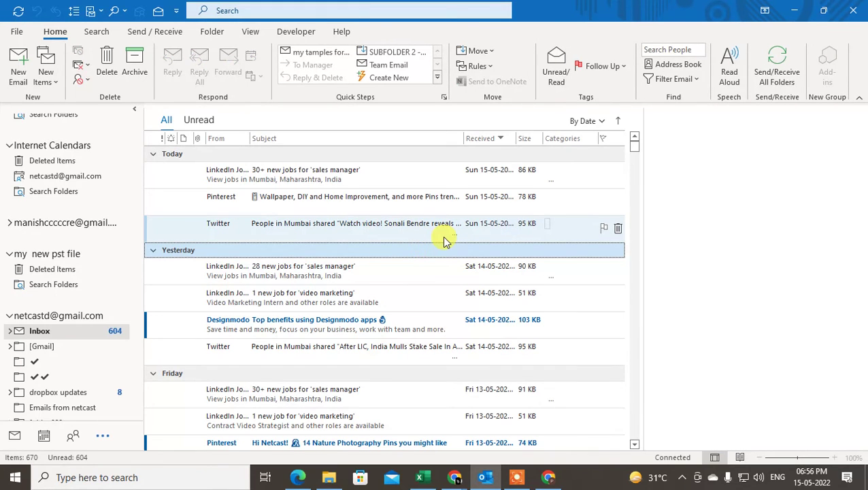
key("End")
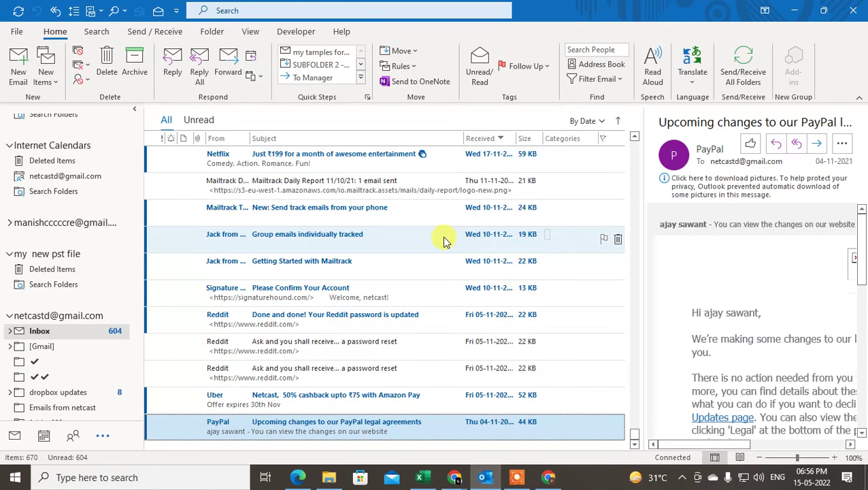
key("super+space")
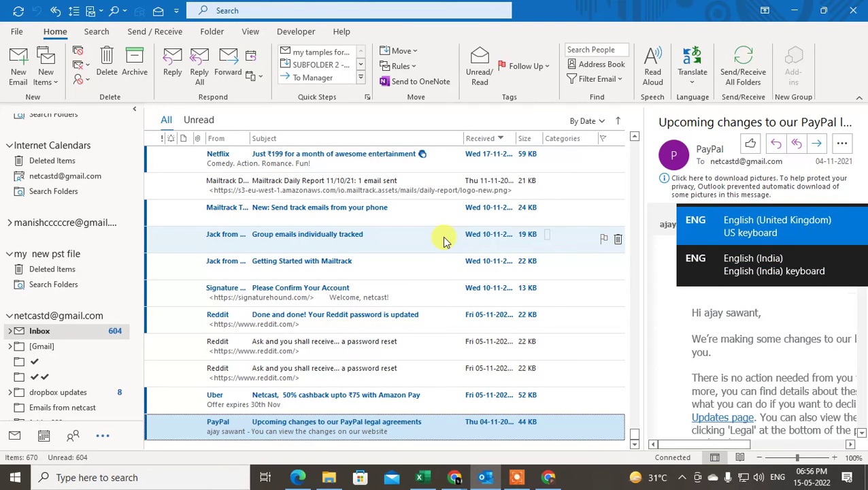
left_click(207, 31)
left_click(68, 32)
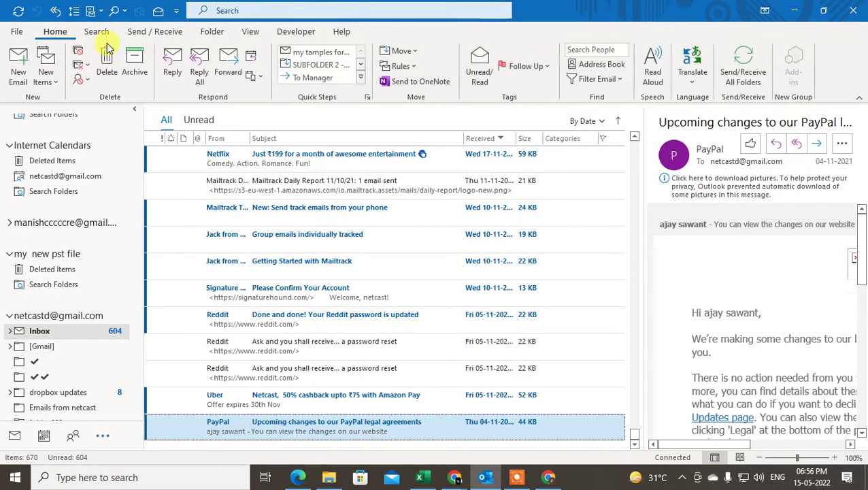
Open the prefilled message from the sales team Quick Step two more times, closing it after each check
left_click(320, 55)
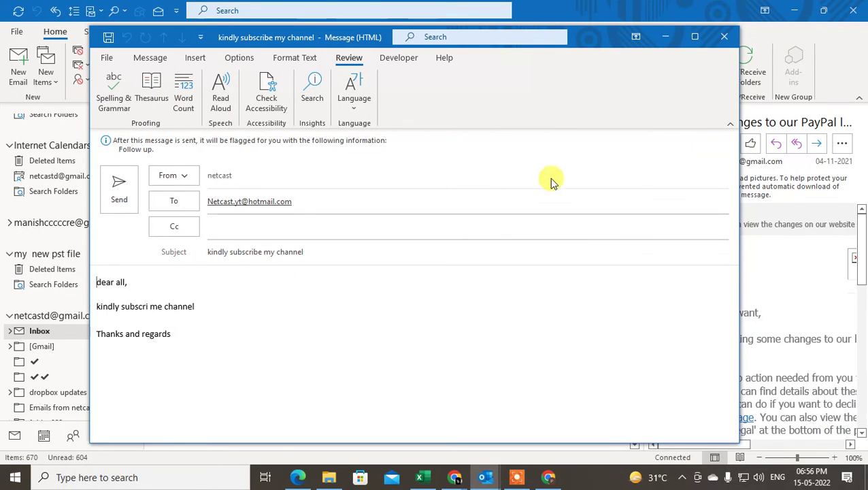
left_click(725, 40)
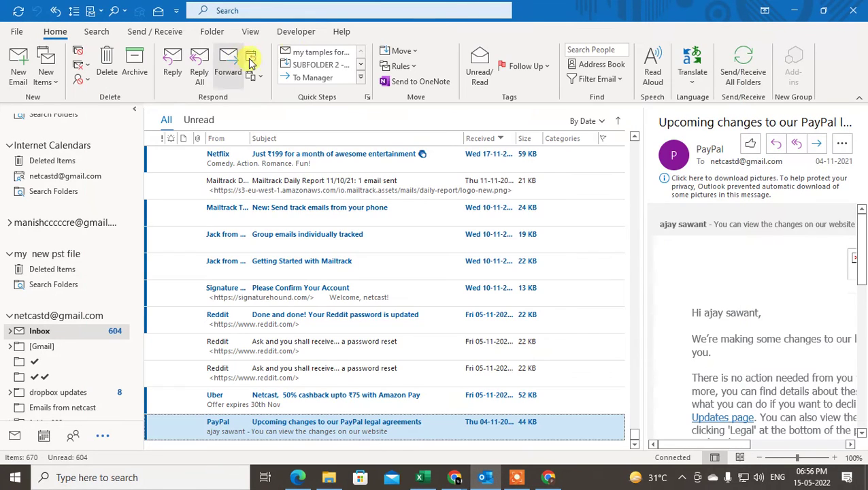
left_click(316, 54)
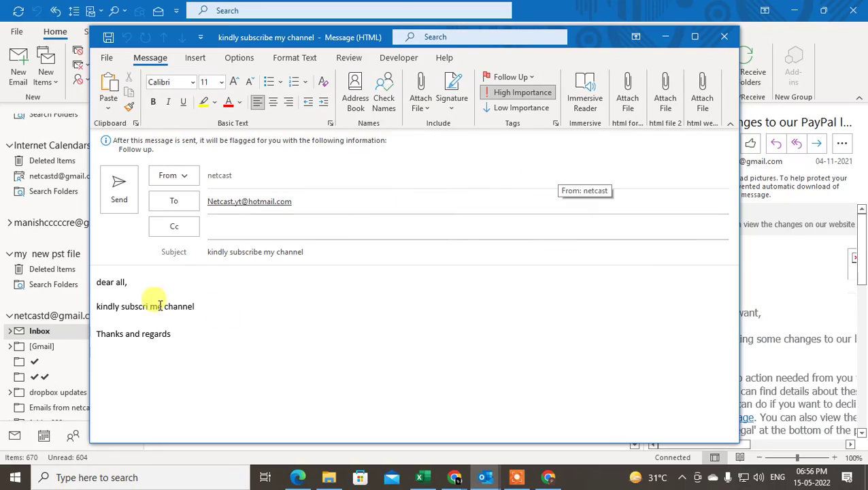
left_click(723, 35)
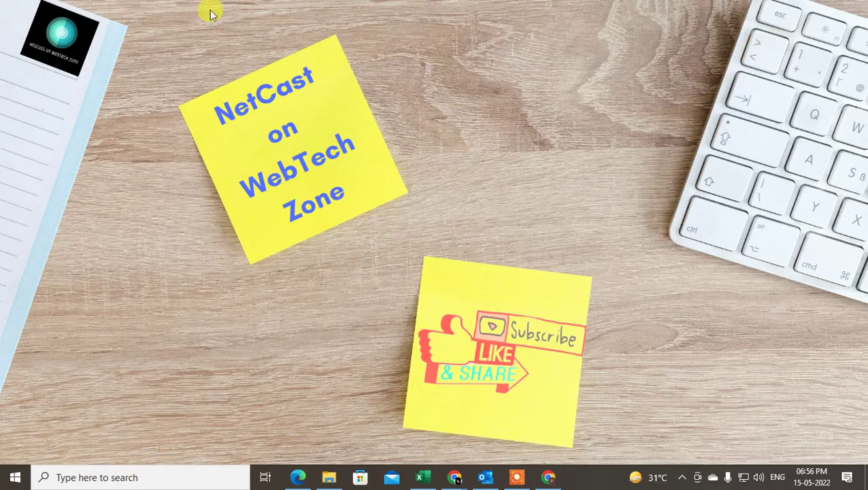